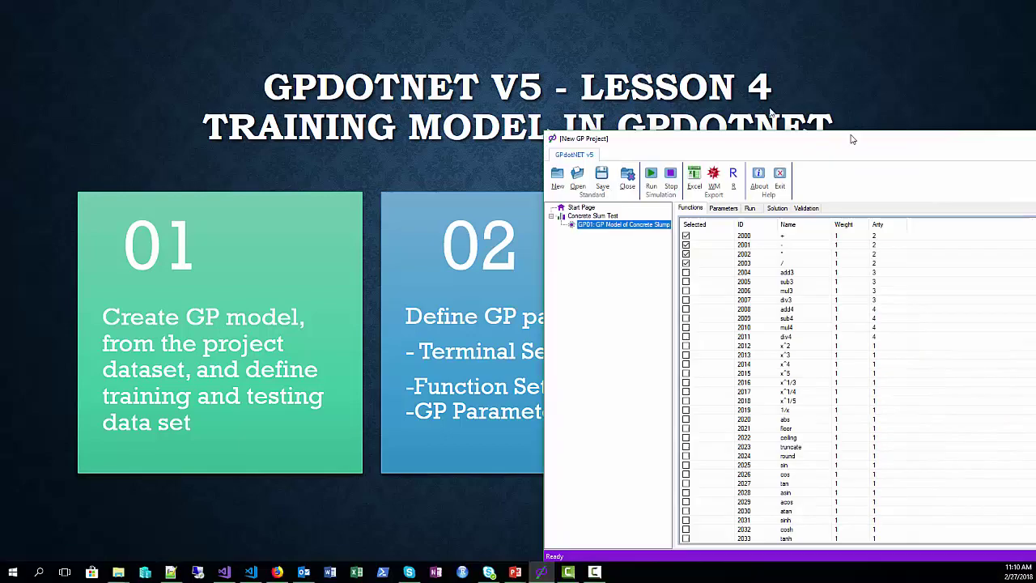
- Maximize the window and review the Concrete Slum Test data, with SLUMP(cm) as the output column
left_click(192, 154)
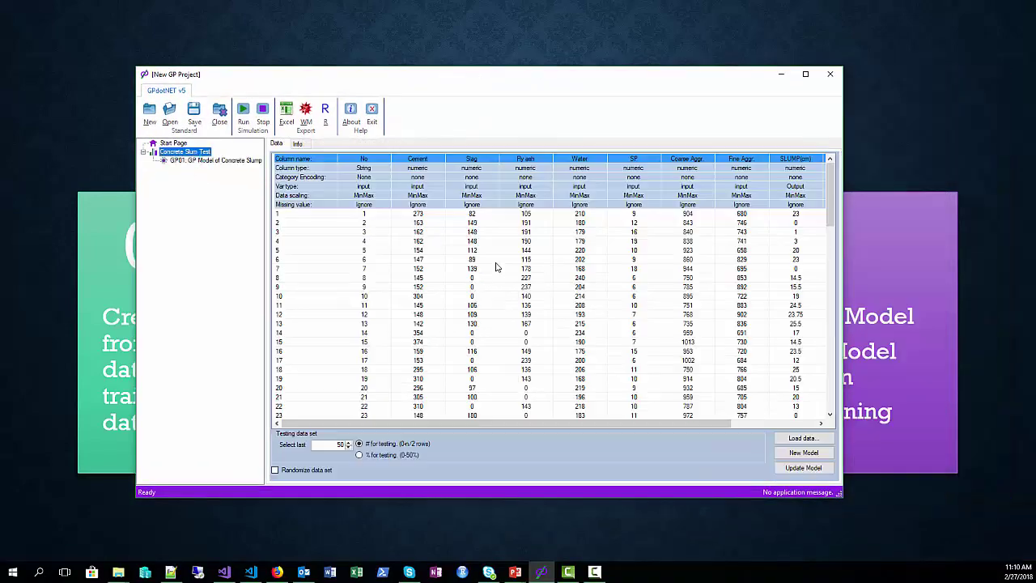
left_click(806, 76)
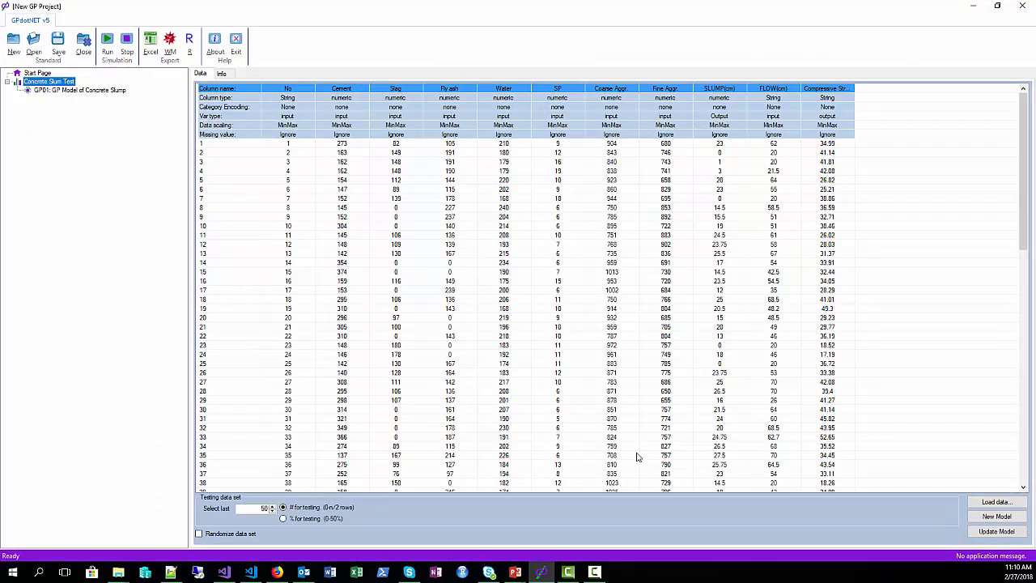
left_click(70, 92)
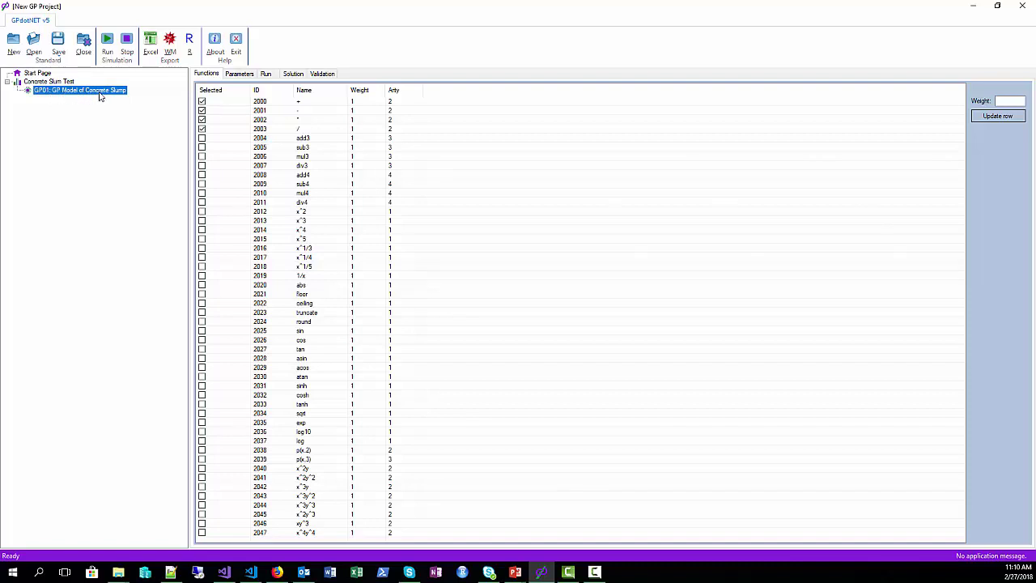
left_click(55, 82)
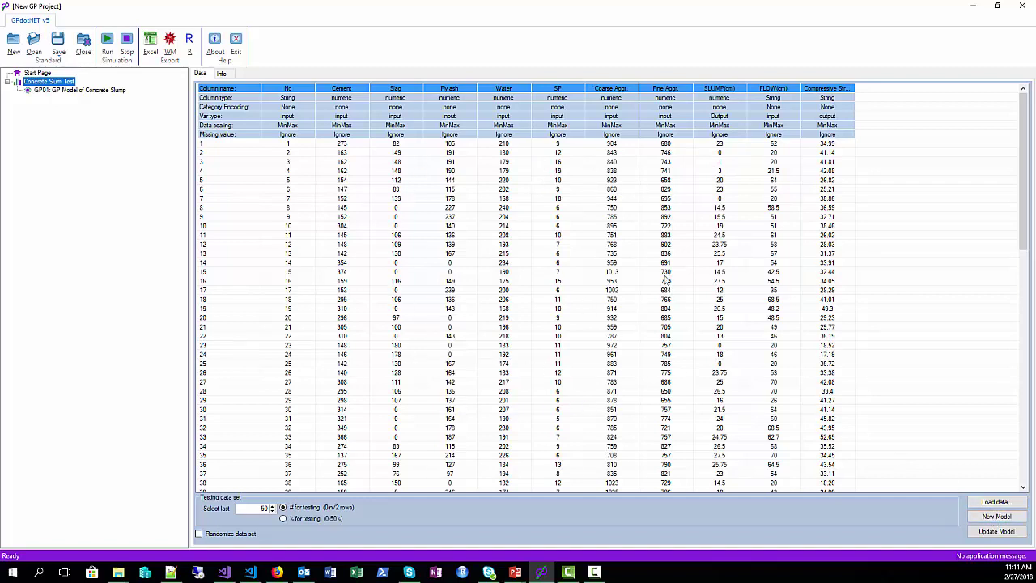
- Select the GP01: GP Model of Concrete Slump node to see its +, -, *, / function set
left_click(79, 93)
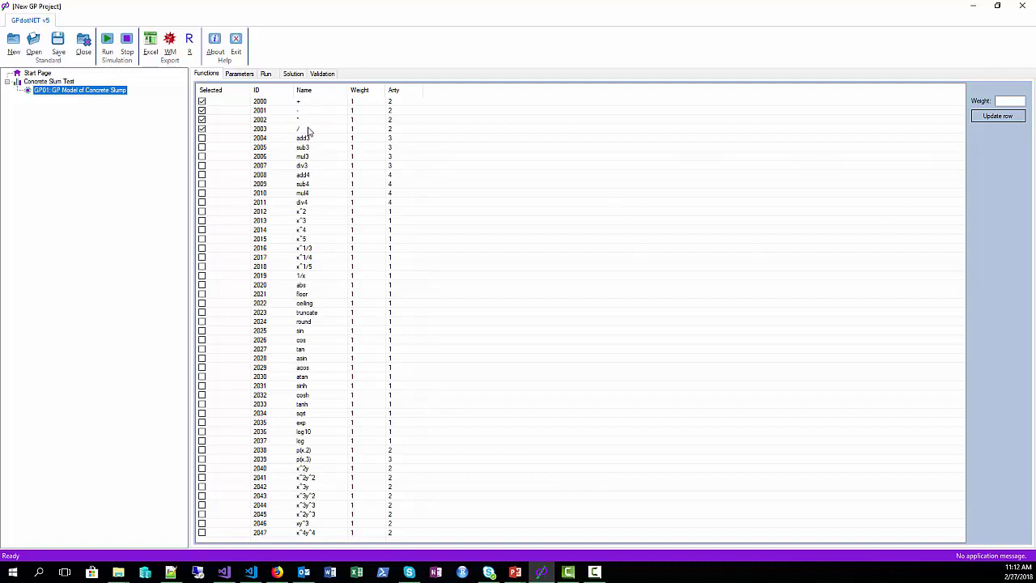
left_click(257, 129)
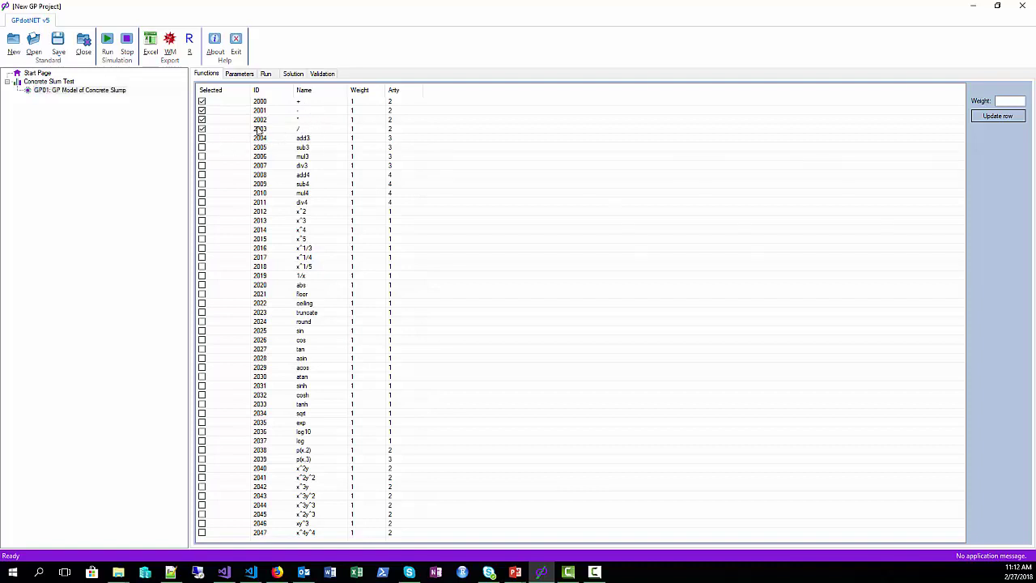
left_click(266, 119)
left_click(266, 111)
left_click(266, 102)
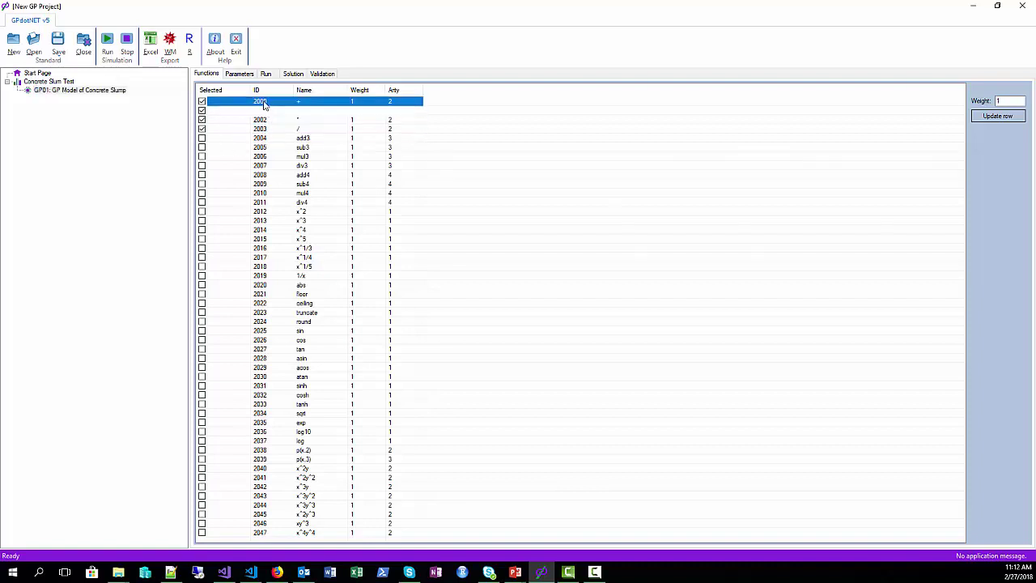
left_click(265, 111)
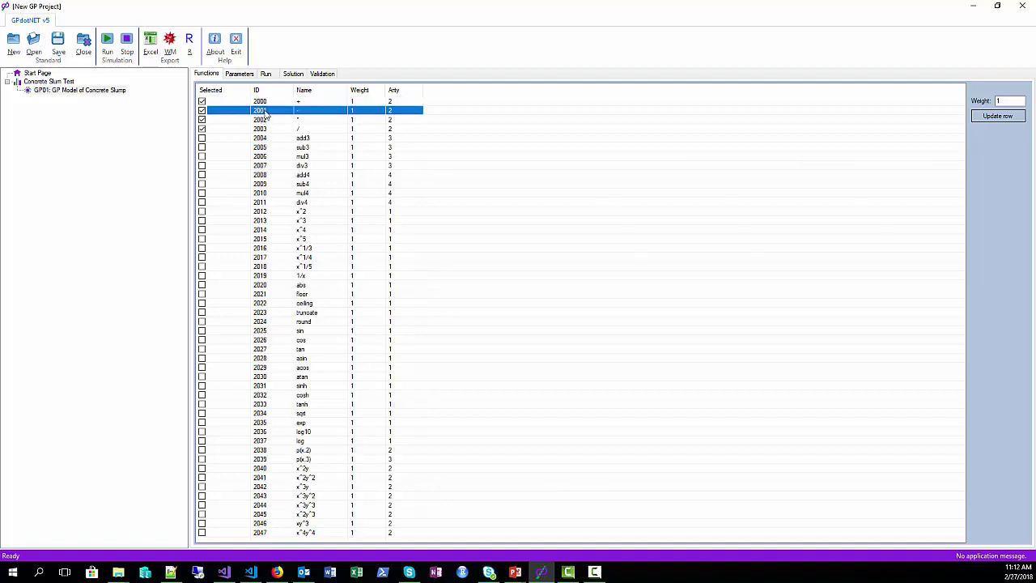
left_click(357, 132)
left_click(358, 120)
left_click(359, 112)
left_click(357, 103)
left_click(361, 119)
left_click(359, 130)
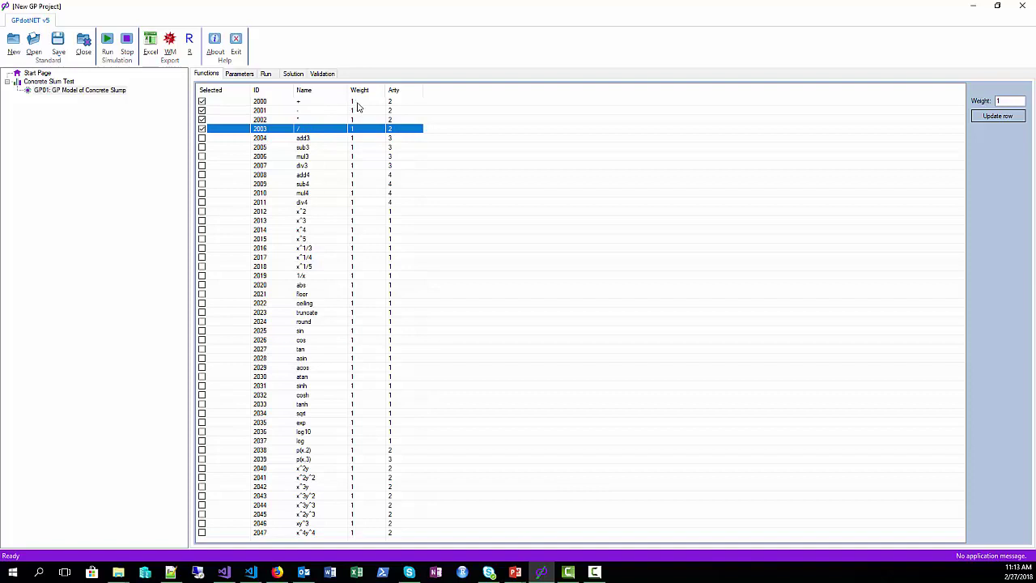
left_click(362, 102)
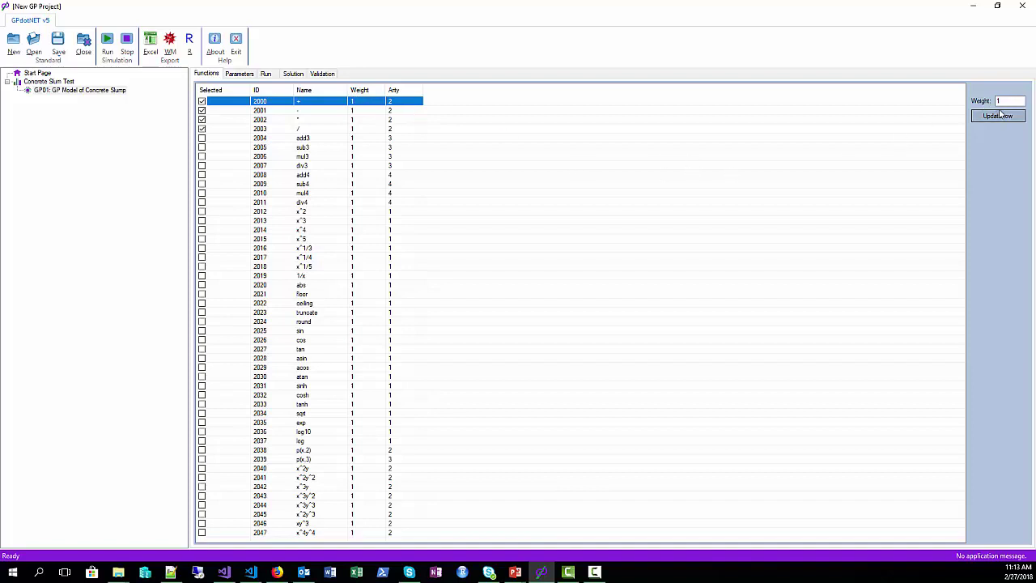
- Change the weight of the + function (ID 2000) to 5 and update the row
double_click(1009, 102)
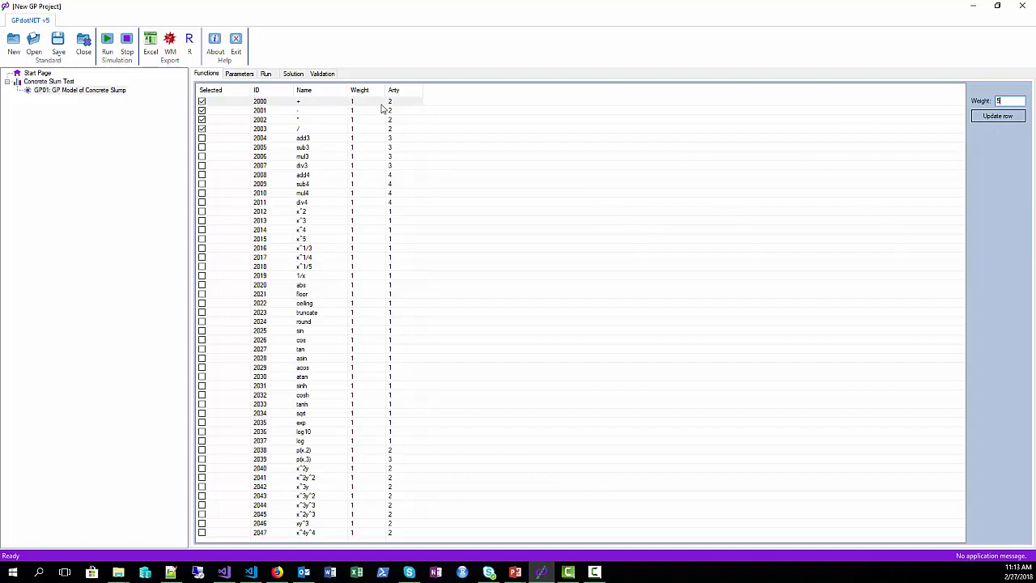
left_click(982, 118)
left_click(324, 102)
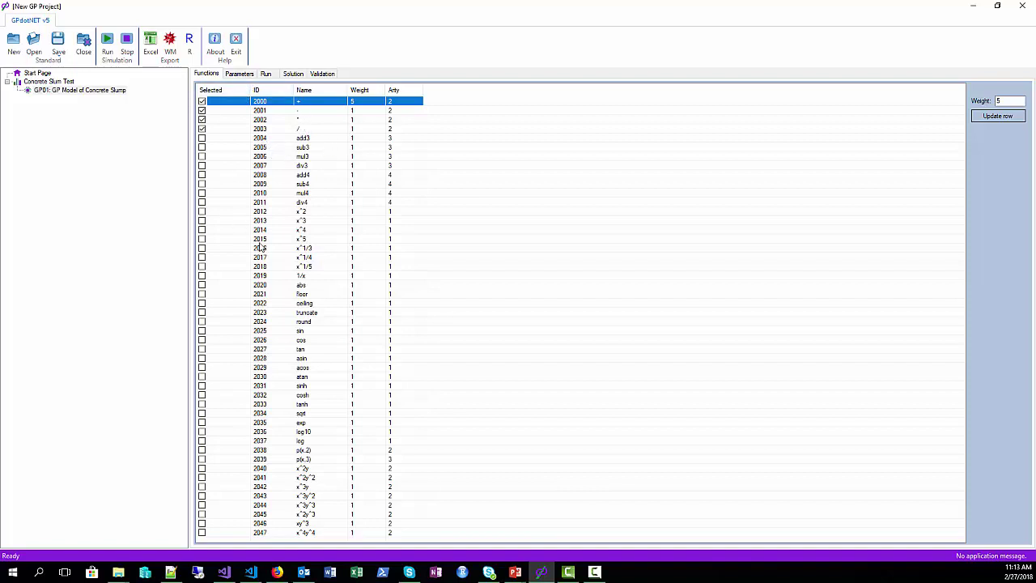
- Review the run parameters, keeping population 500, RMSE fitness and HalfHalf initialization
left_click(240, 74)
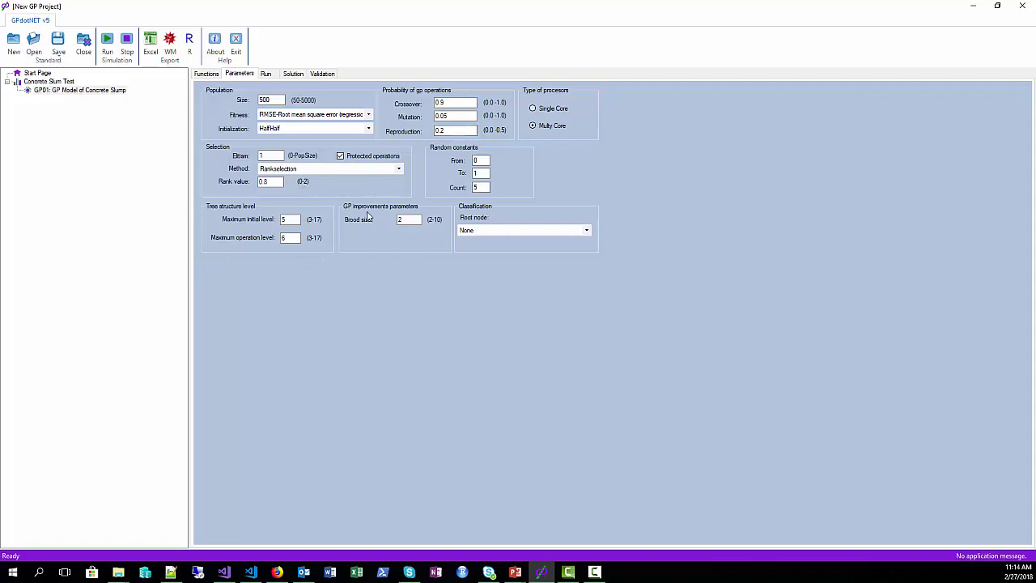
double_click(272, 100)
left_click(280, 99)
left_click(368, 117)
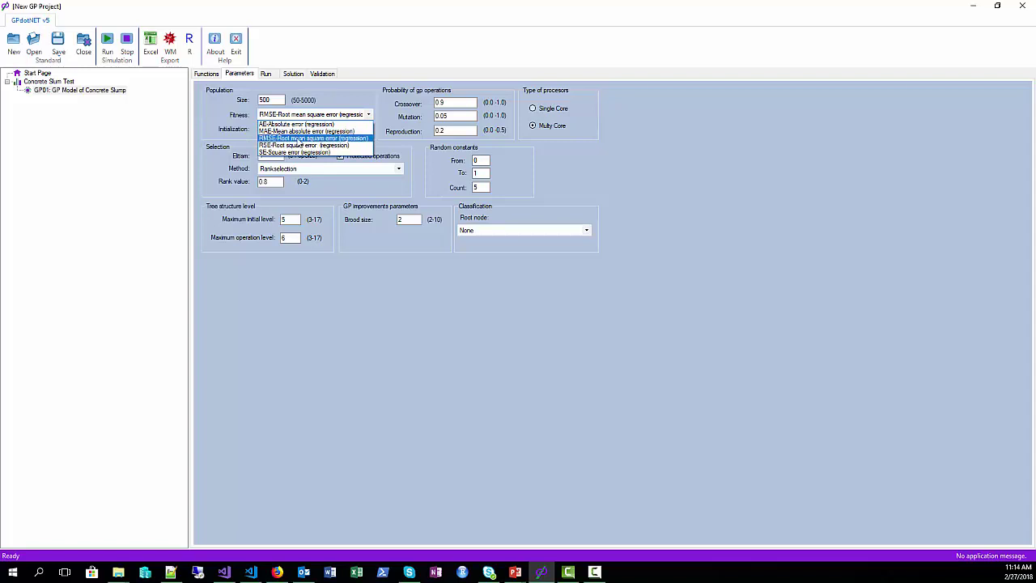
left_click(299, 138)
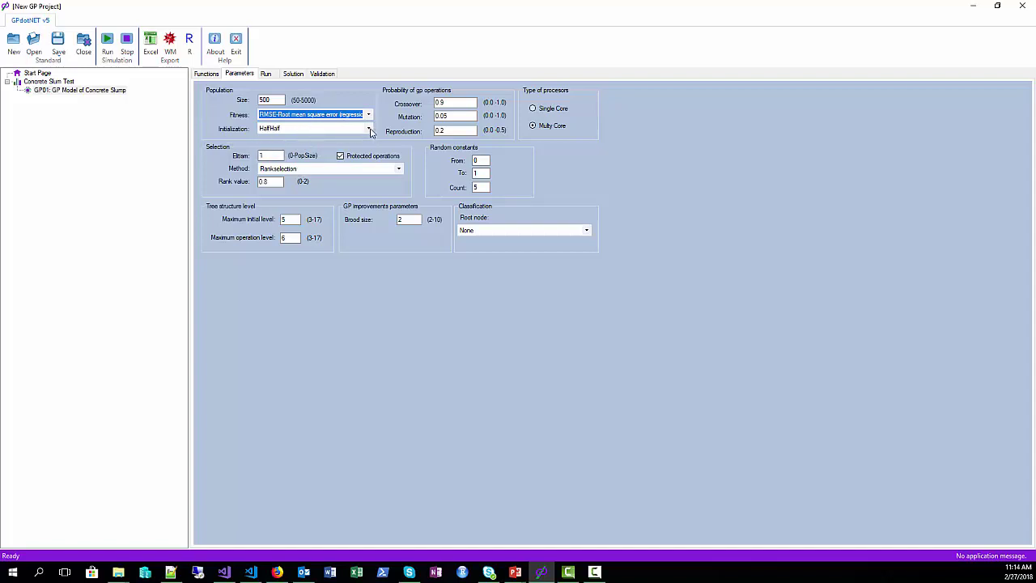
left_click(369, 130)
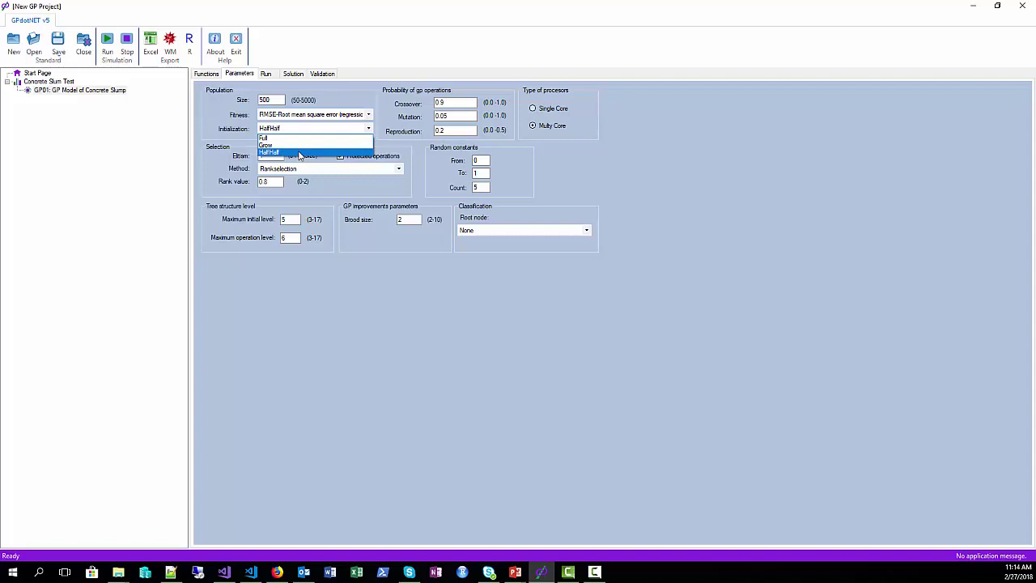
left_click(301, 153)
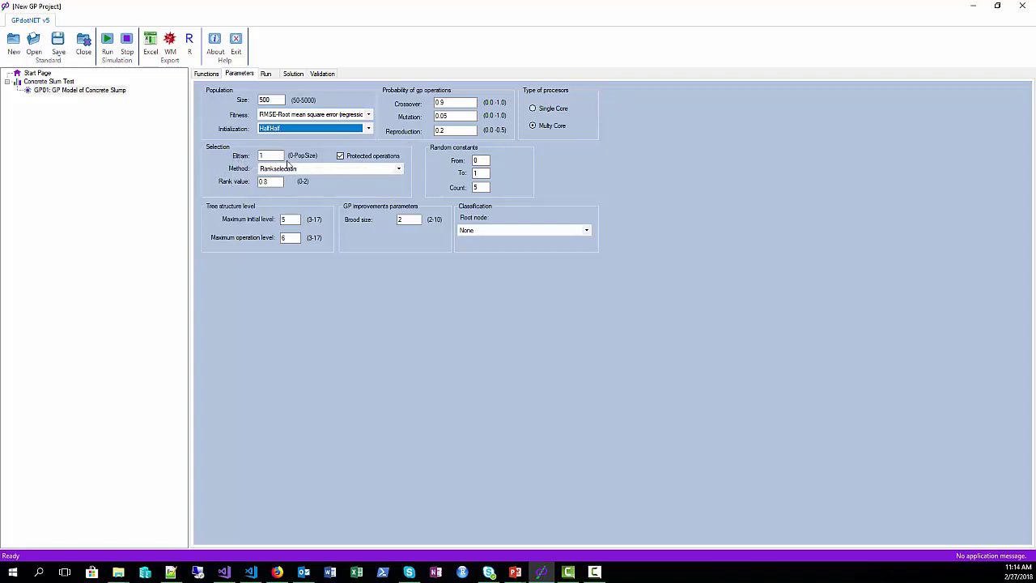
double_click(265, 155)
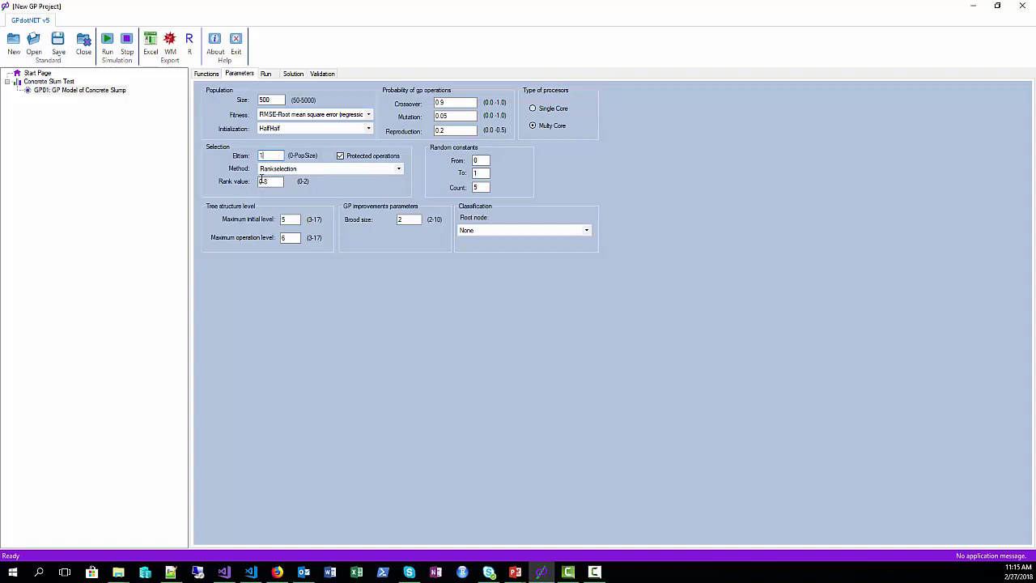
- Choose Rankselection with a rank value of 1.8, glancing at the Functions tab
left_click(327, 170)
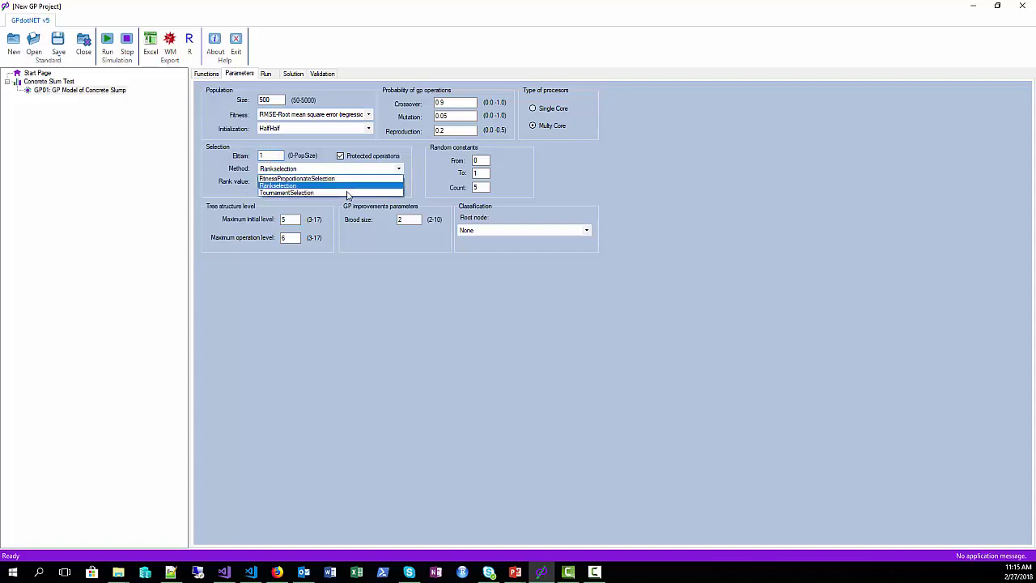
left_click(284, 186)
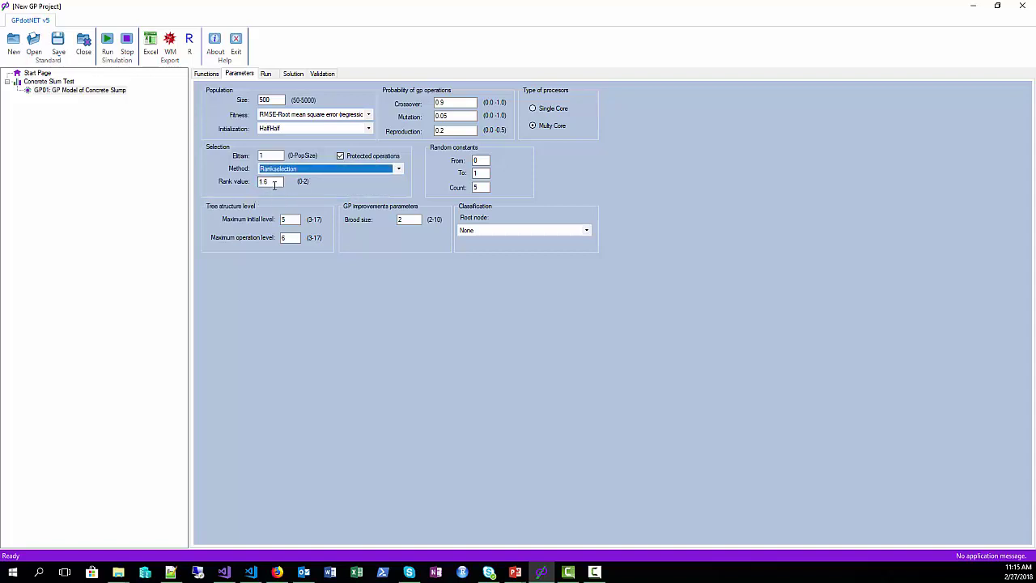
double_click(267, 181)
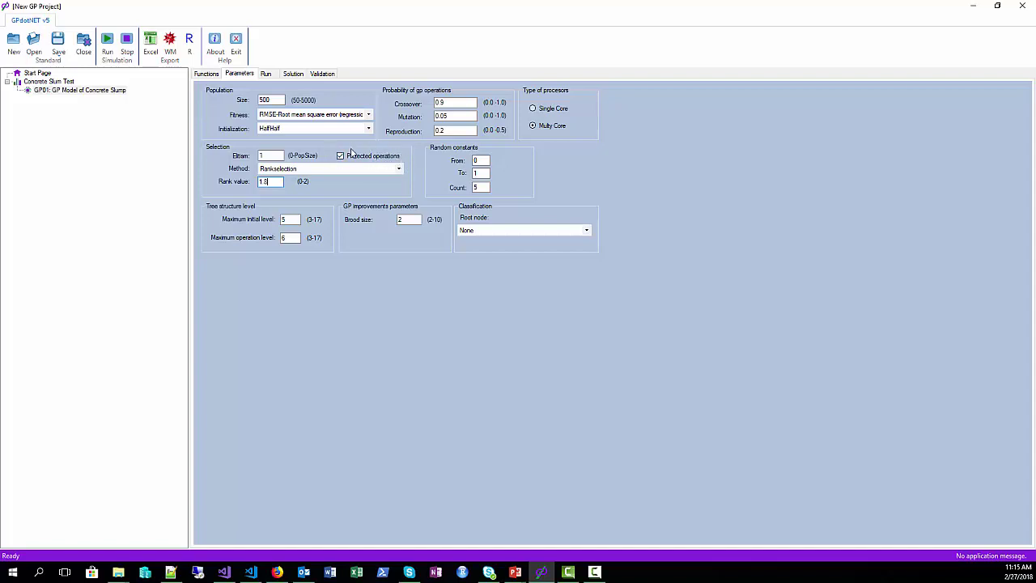
left_click(207, 73)
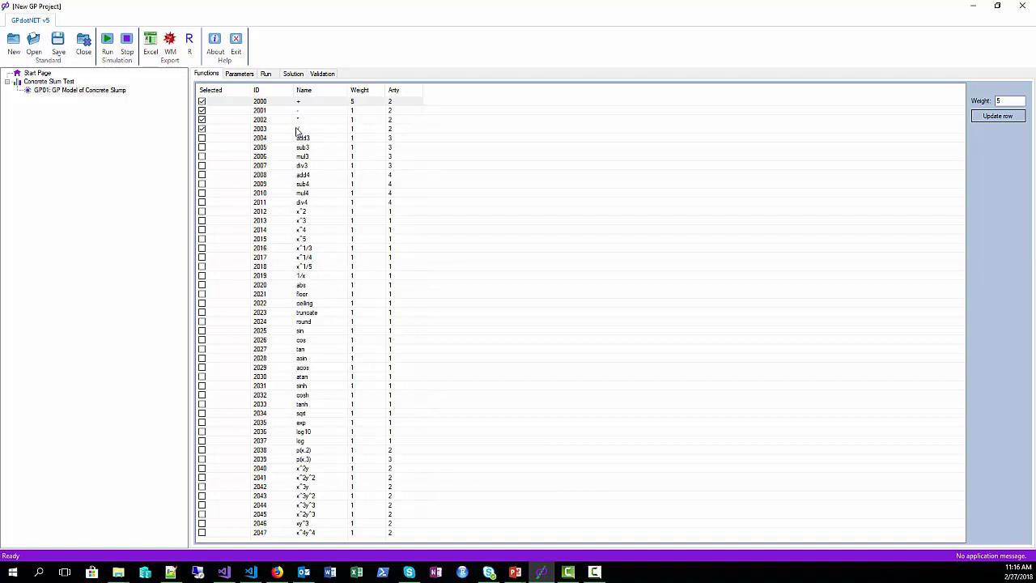
key("ctrl+Tab")
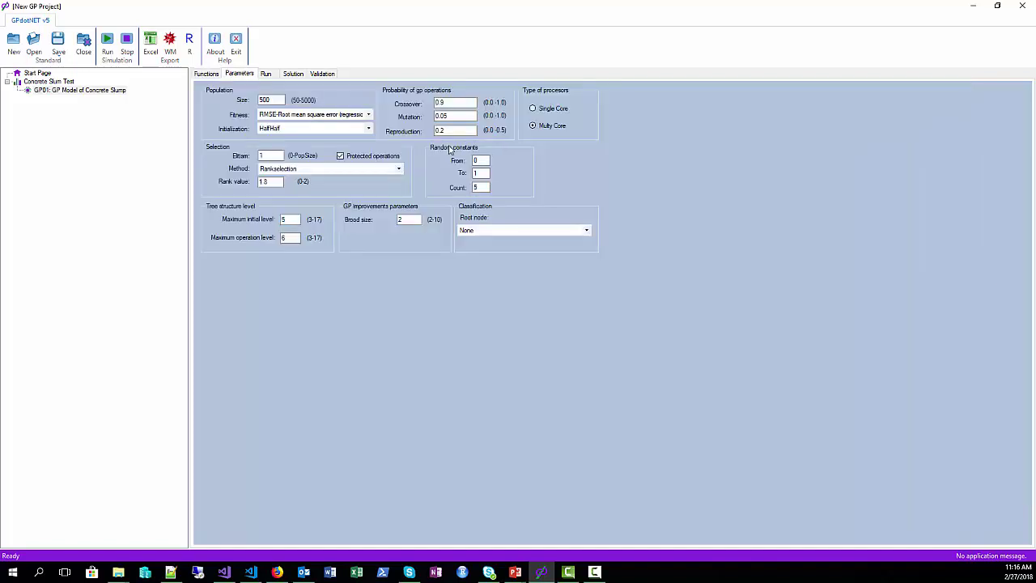
- Change the random constants Count from 5 to 2
double_click(480, 187)
- Set the maximum operation level to 7, then check the Brood size value
double_click(285, 219)
key("Tab")
mouse_move(231, 246)
double_click(395, 220)
- On the Run tab, try the Envolve until options Generation number and Fitness >=, then select the stopping value
left_click(266, 74)
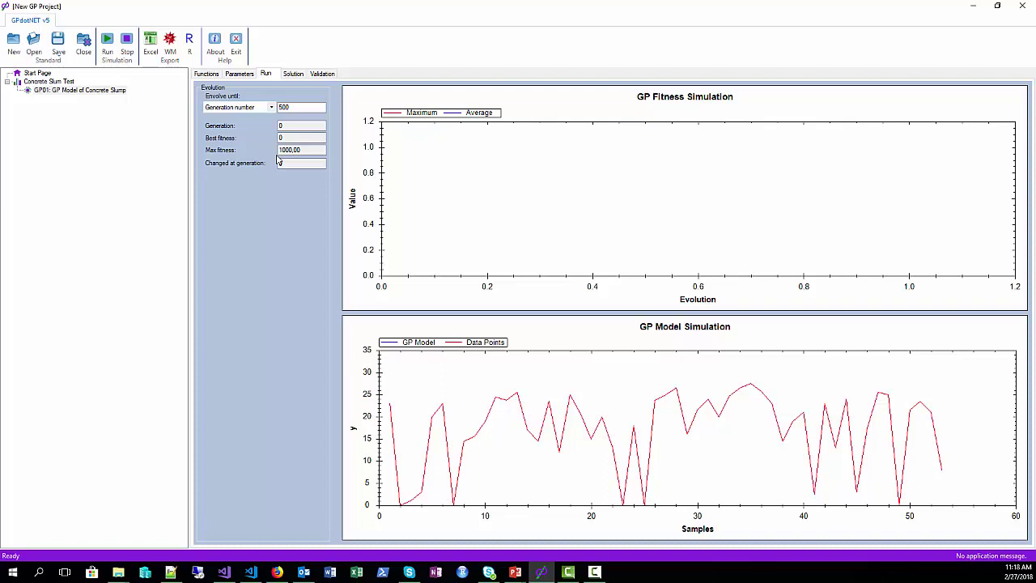
left_click(250, 109)
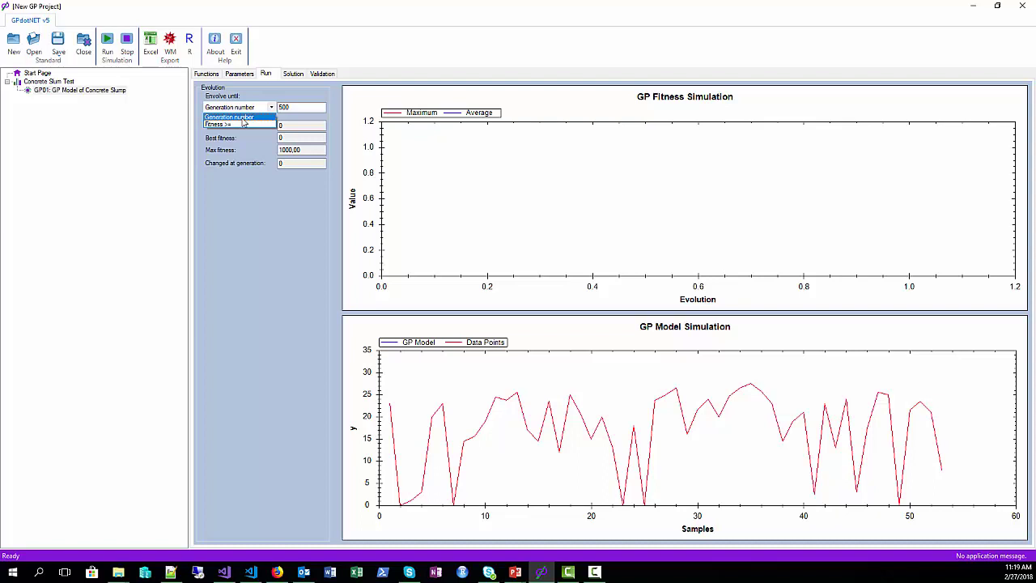
left_click(240, 119)
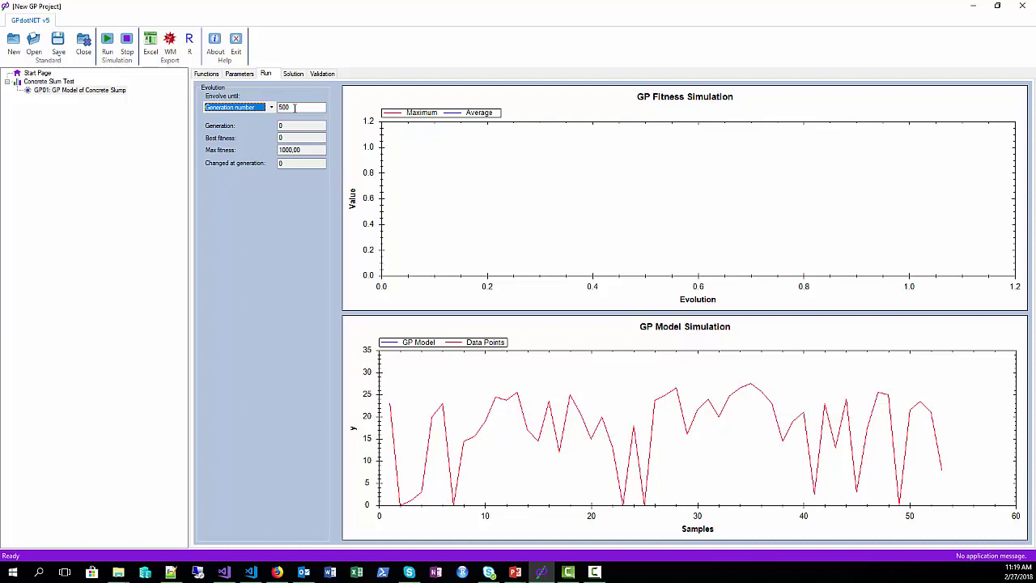
left_click(272, 107)
left_click(231, 117)
double_click(300, 107)
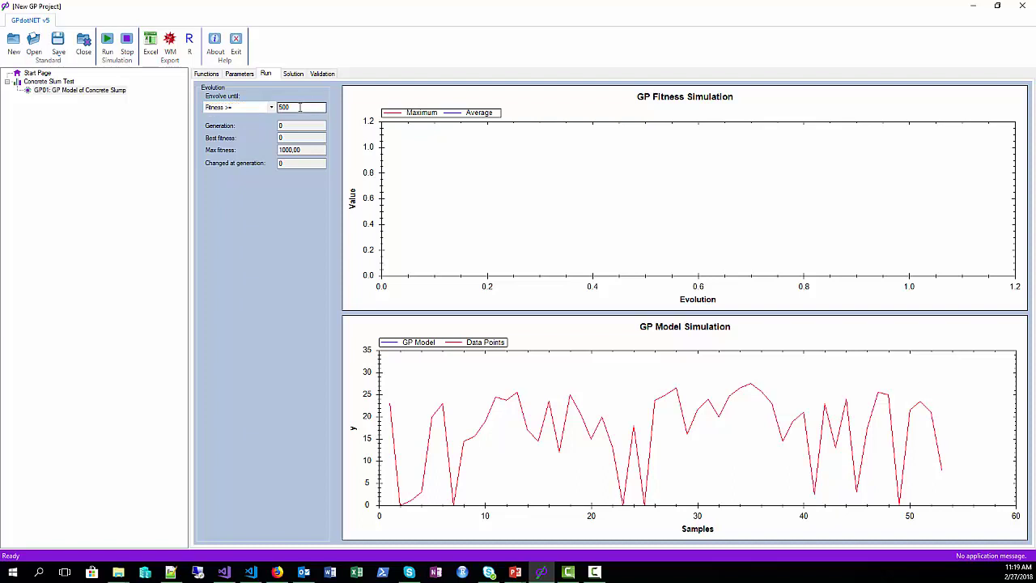
- Enter 350, then switch back to Generation number and set the stop value to 500
type("350")
left_click(271, 109)
left_click(257, 118)
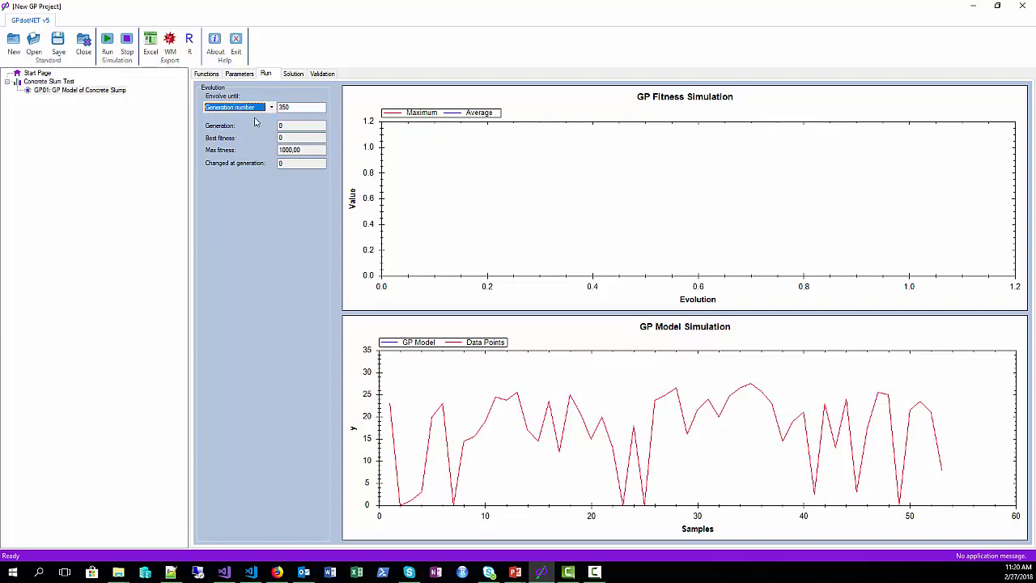
double_click(283, 107)
type("500")
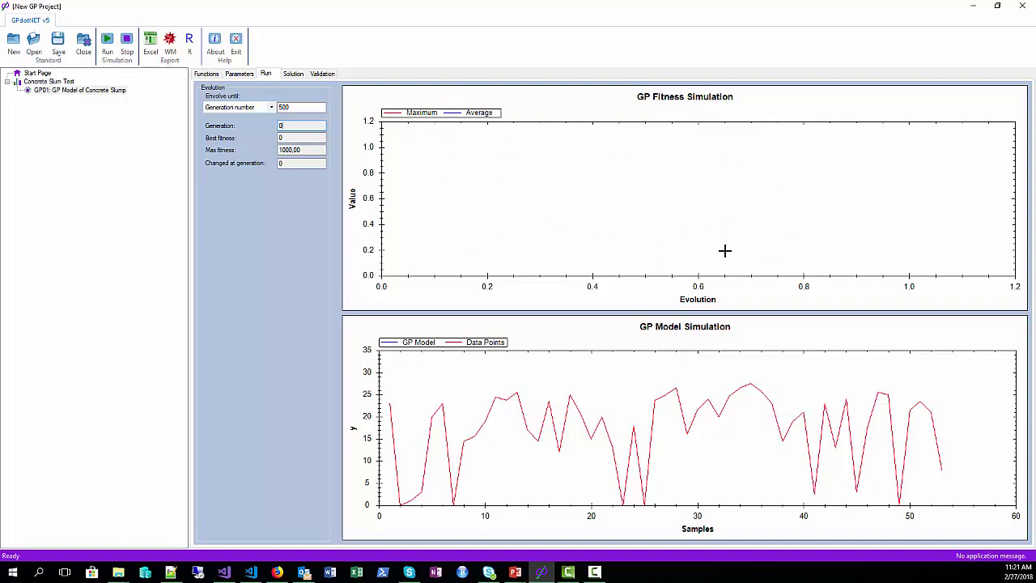
- Start the GP01 evolution with the Simulation group's Run button
left_click(107, 44)
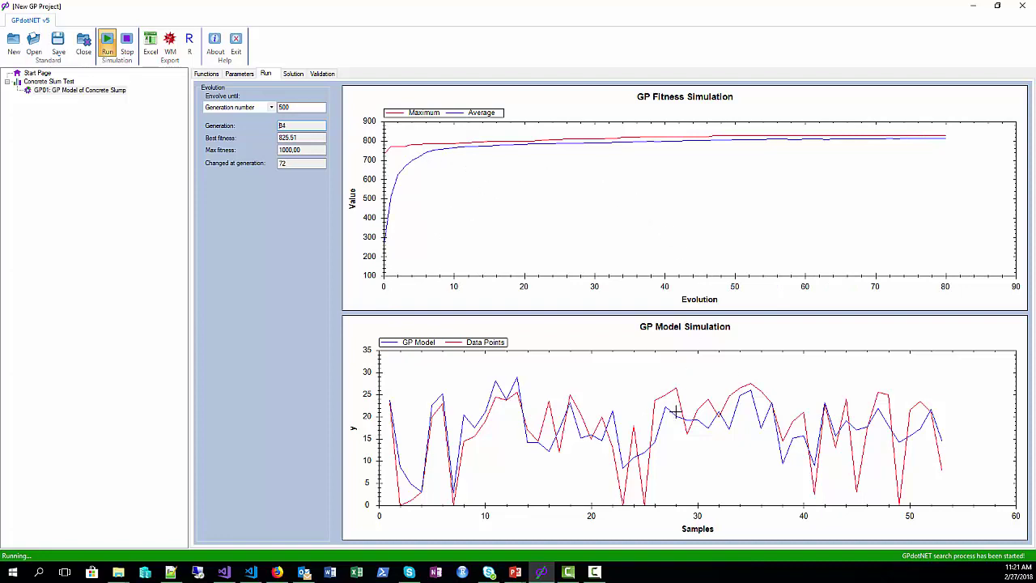
- Switch to the Solution tab to view the current best expression tree and formula
left_click(294, 74)
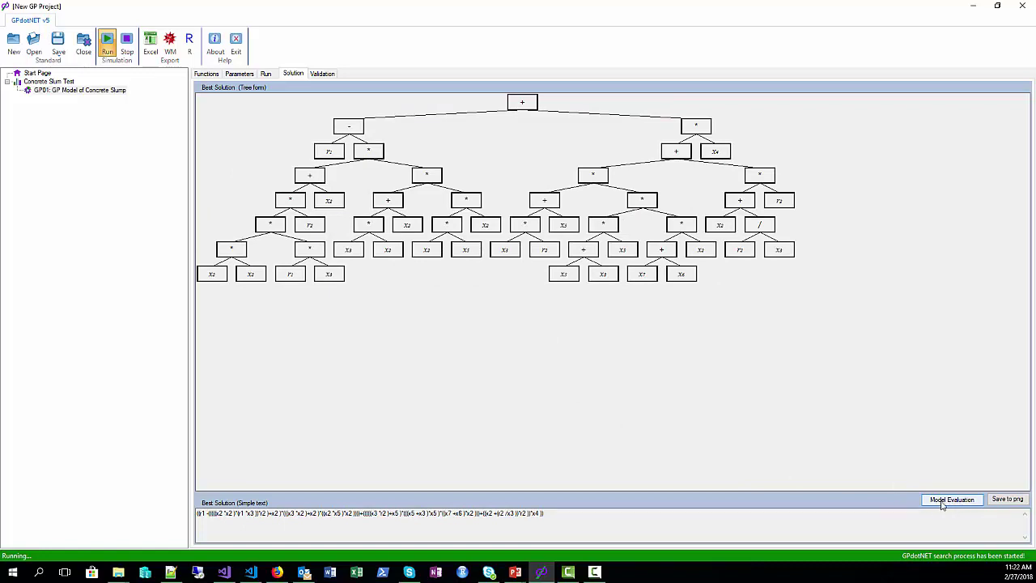
left_click(939, 502)
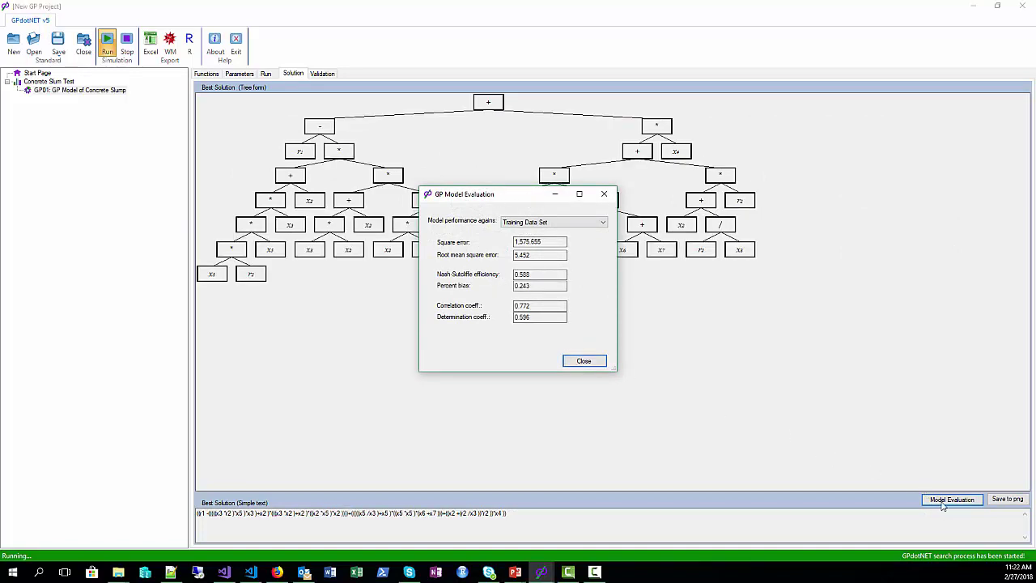
left_click(516, 306)
double_click(519, 306)
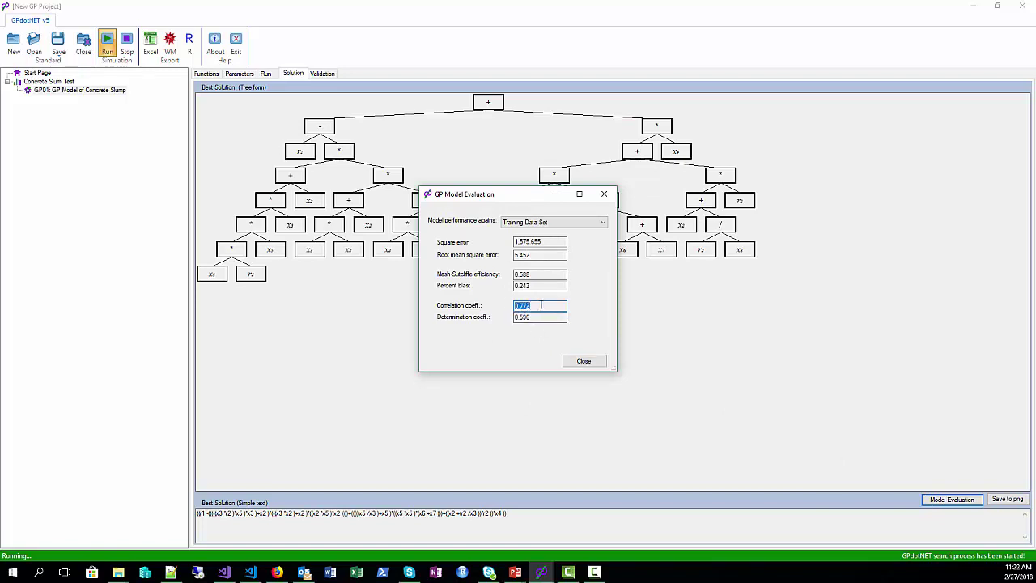
left_click(567, 222)
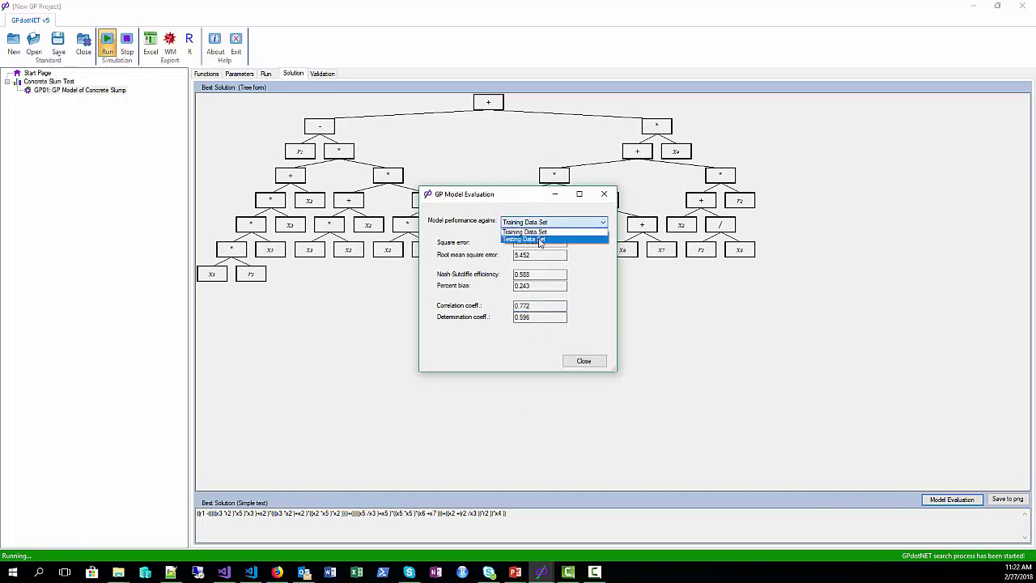
left_click(546, 241)
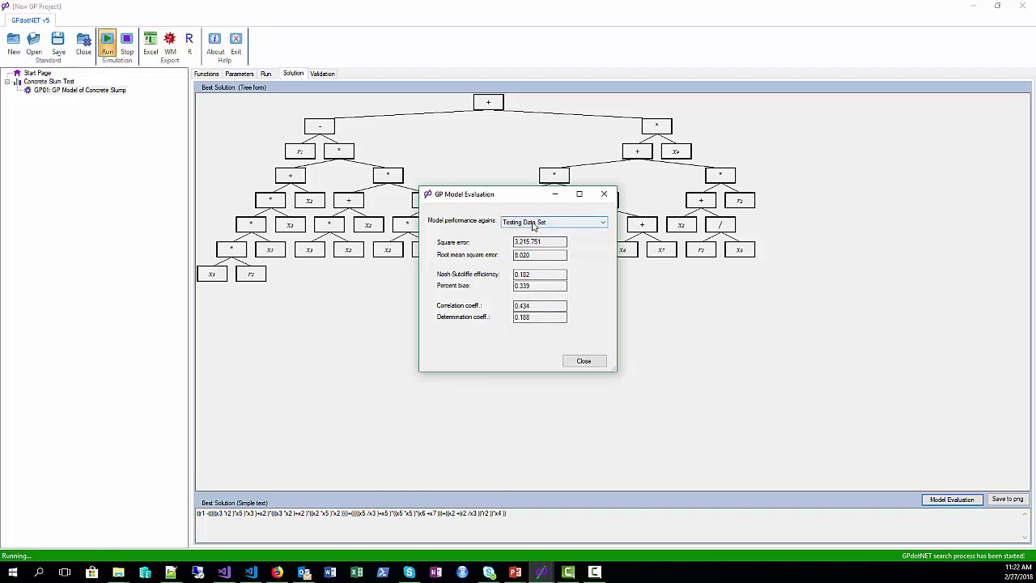
left_click(534, 222)
left_click(532, 231)
left_click(583, 362)
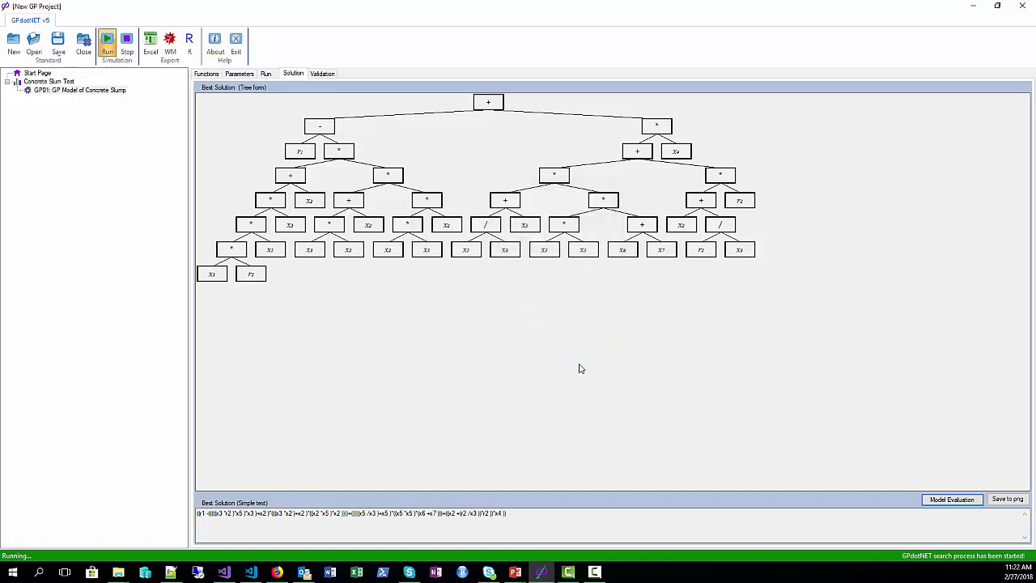
- Display the Validation chart plotting GP model output against the 50 testing data points
left_click(323, 74)
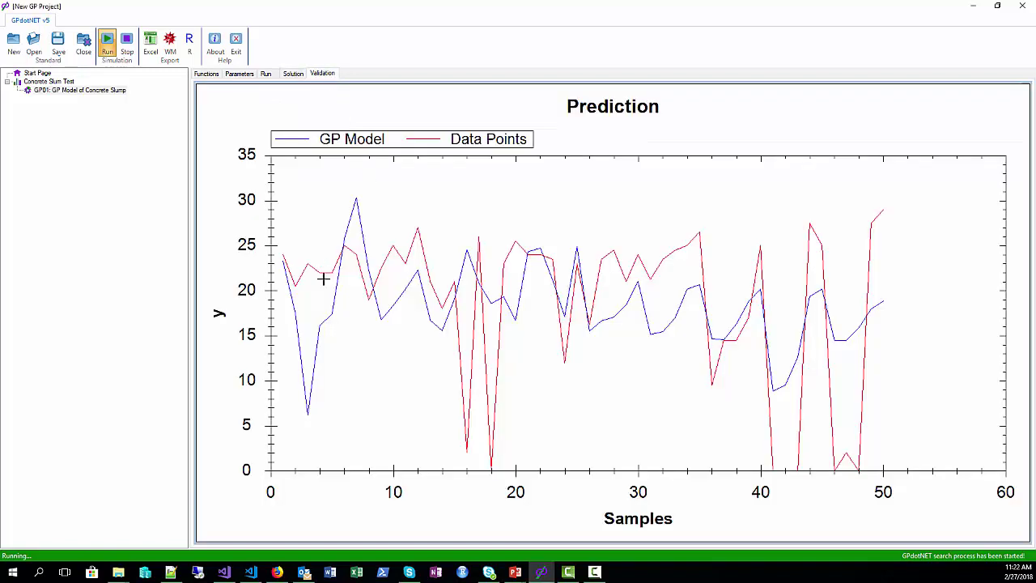